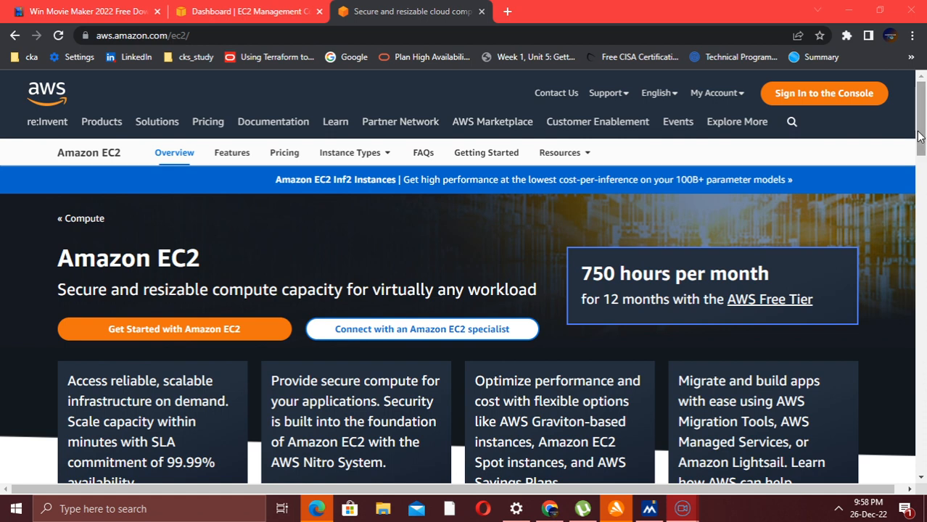
Read through the Amazon EC2 overview page from the introduction down to the Use cases section.
drag(920, 136, 919, 145)
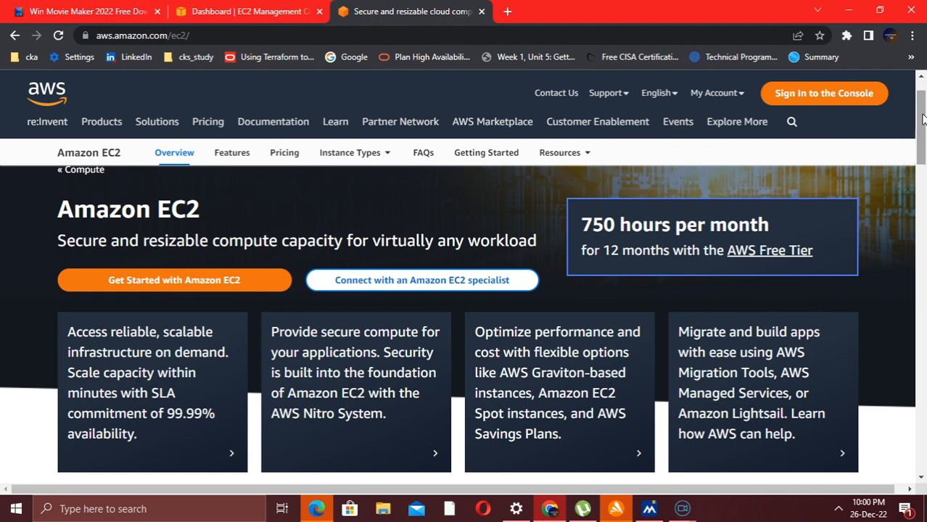
drag(923, 118, 922, 151)
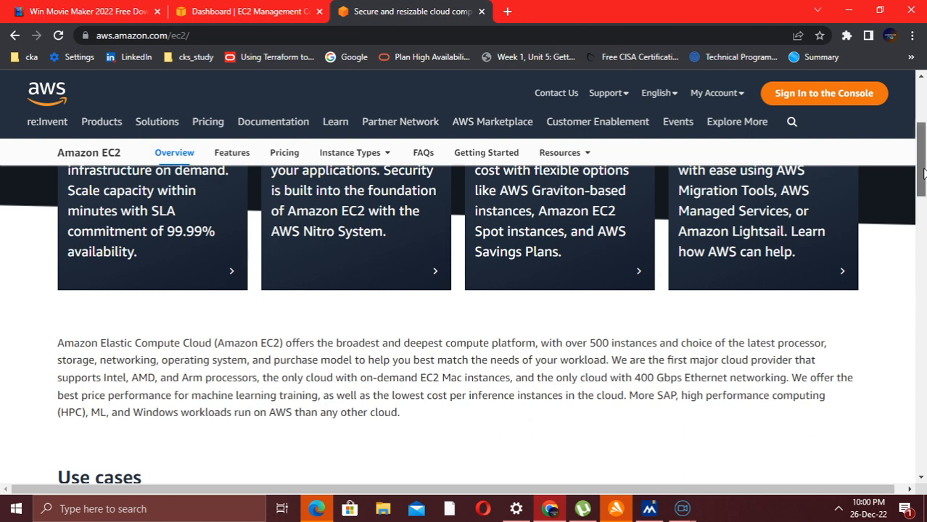
drag(922, 185, 924, 208)
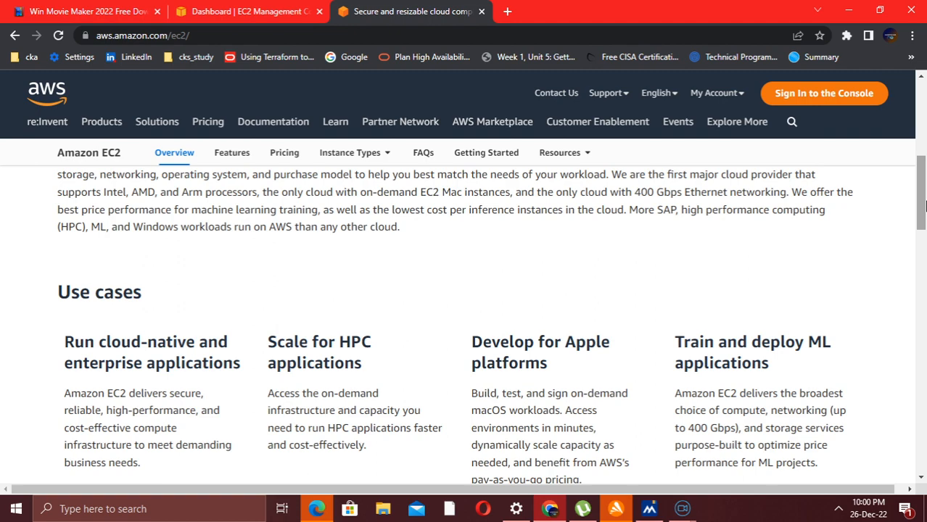
mouse_move(925, 206)
mouse_down()
mouse_move(924, 234)
mouse_move(924, 200)
mouse_up()
click(537, 134)
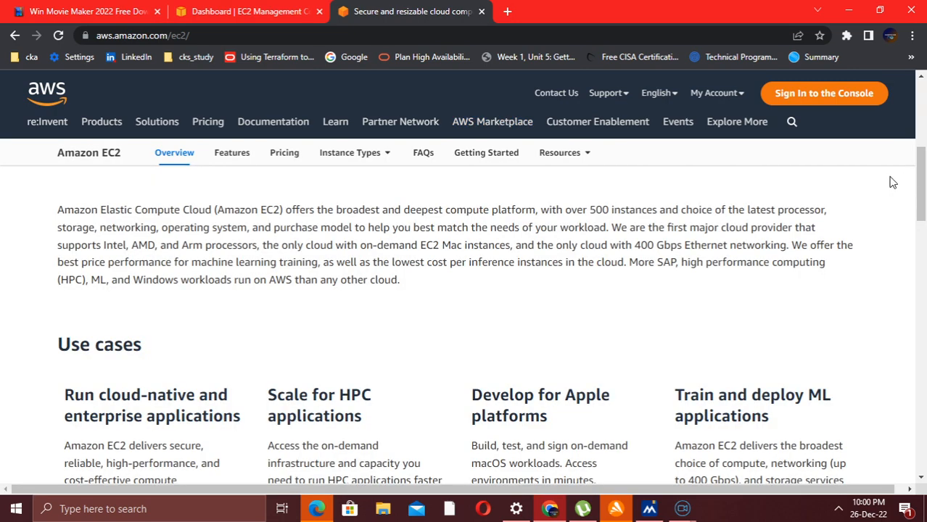
Open the Amazon EC2 Getting Started page and read the steps under "Familiarize Yourself with EC2 Instances".
click(476, 157)
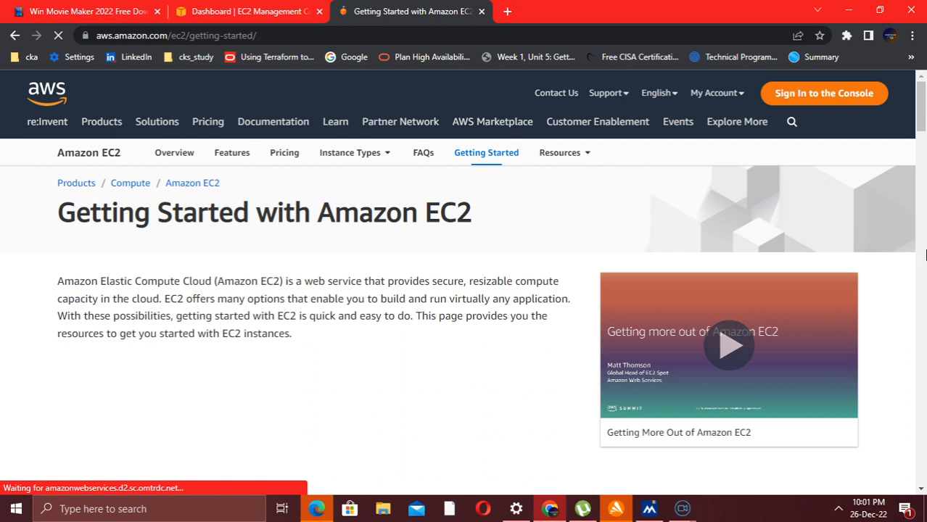
drag(921, 128, 923, 156)
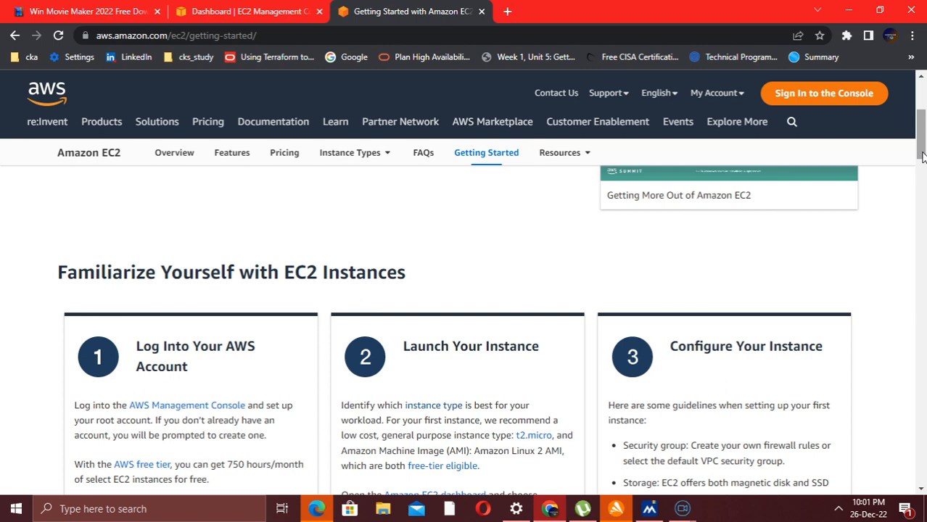
drag(922, 157, 922, 163)
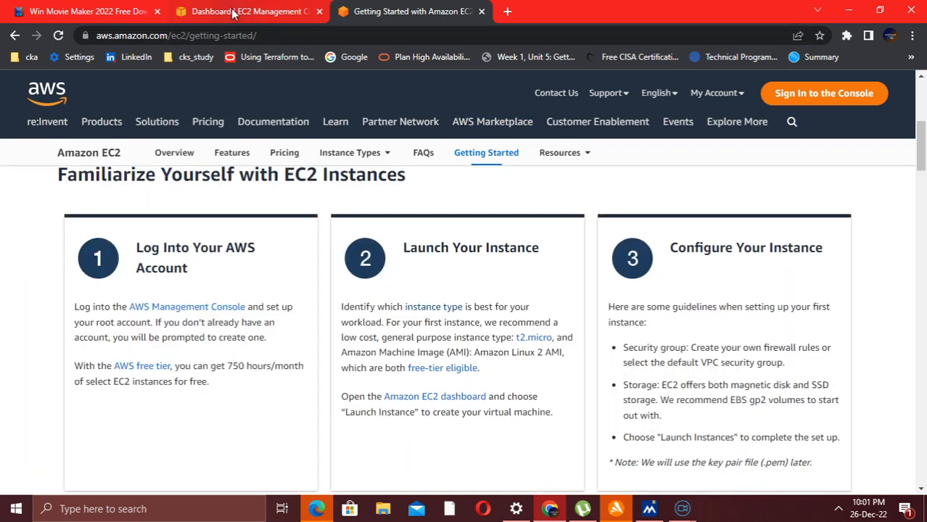
Look over the Resources section of the EC2 console dashboard, and return to the getting-started guide's login step.
click(233, 11)
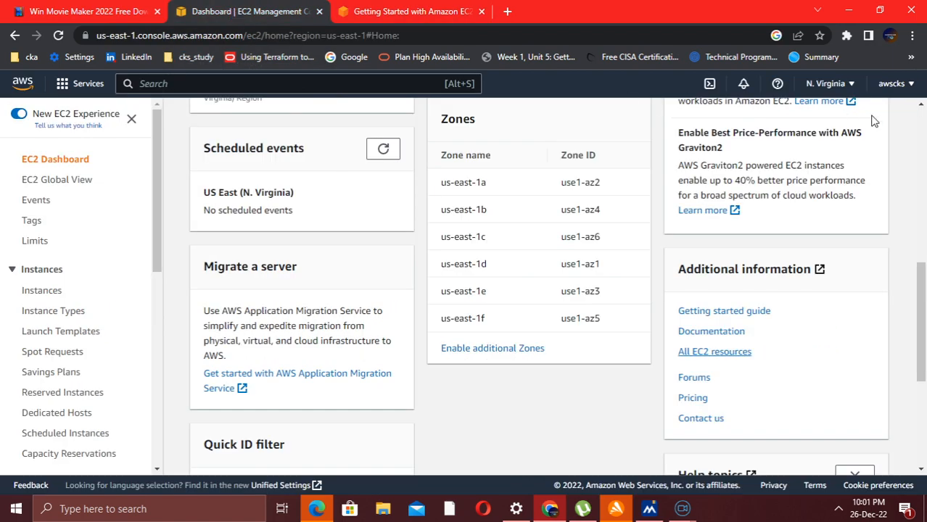
drag(912, 316, 924, 138)
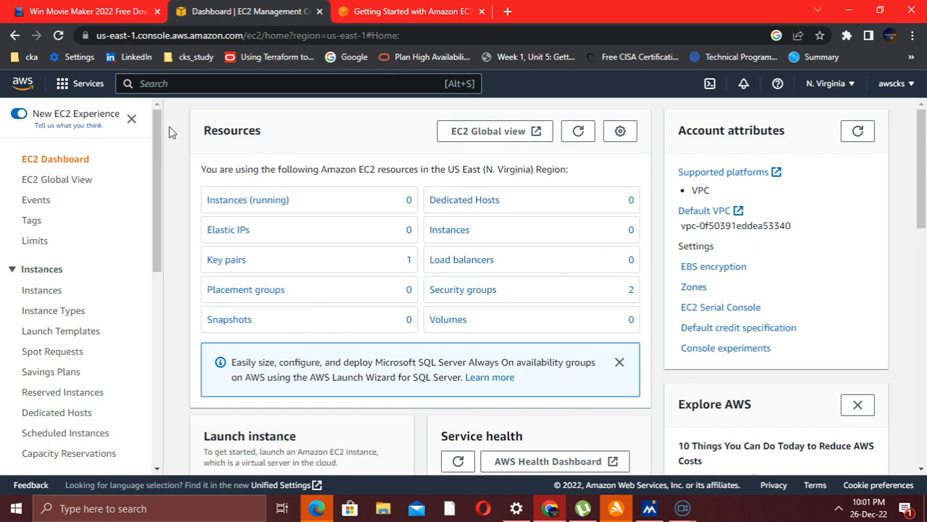
click(406, 10)
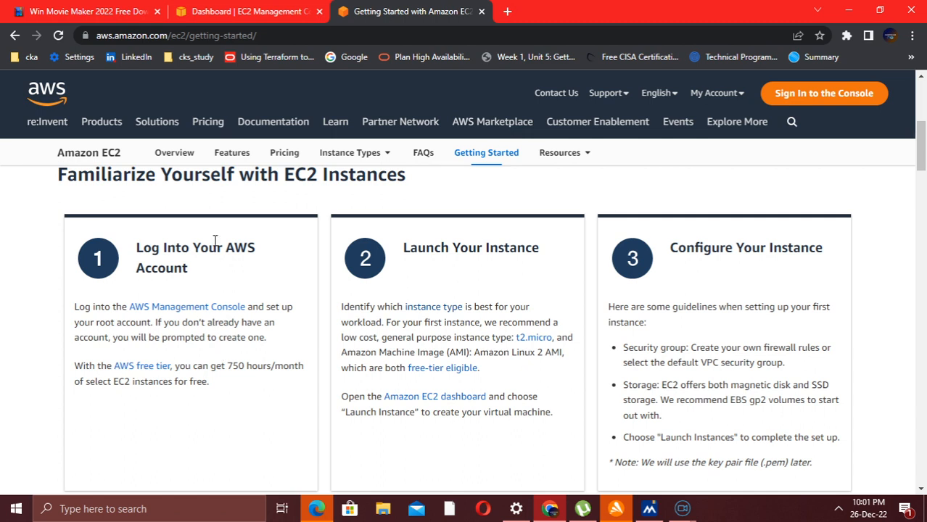
Go to the Instances list in the EC2 console and open the form for launching a new instance.
click(251, 14)
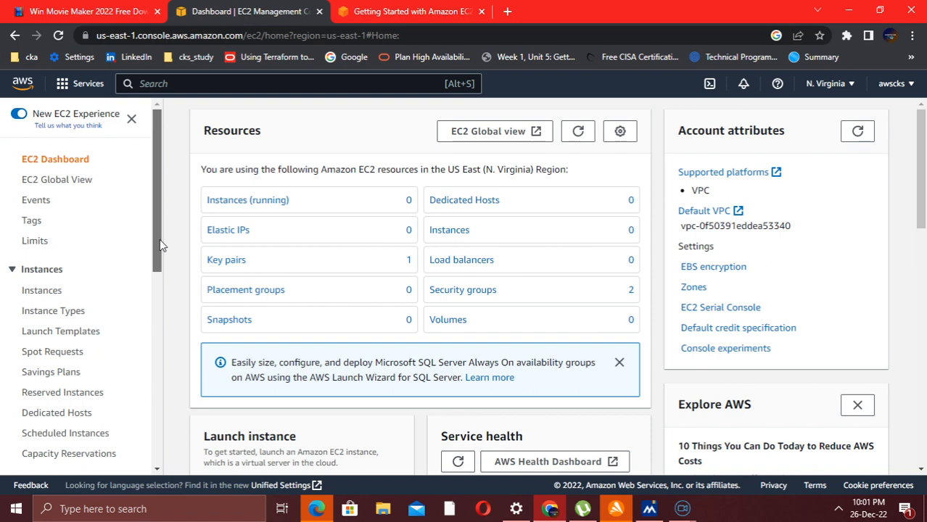
drag(161, 245, 160, 271)
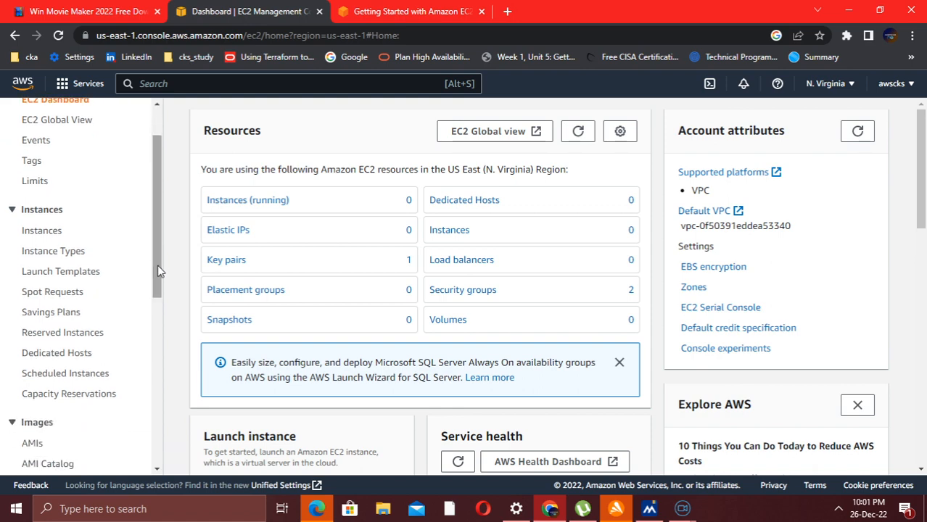
click(54, 232)
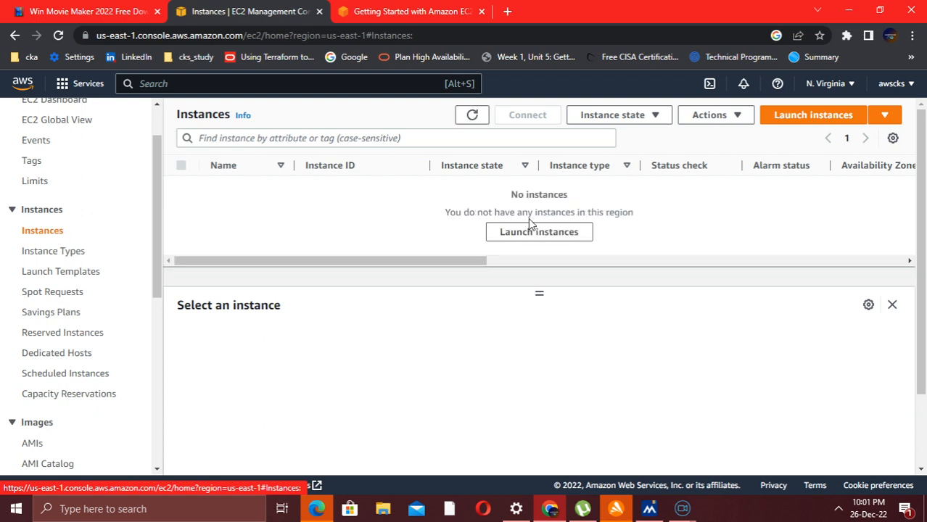
click(801, 124)
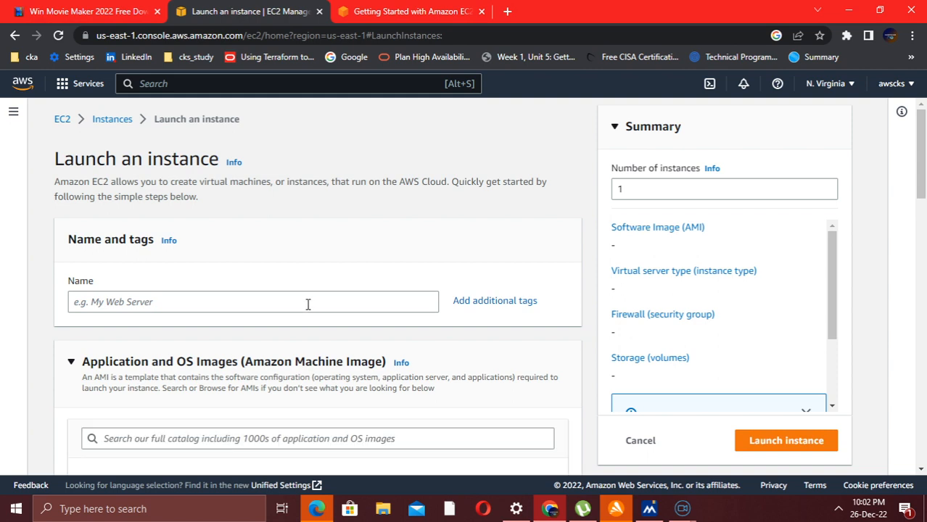
Name the new instance "test app" in the launch form.
click(259, 308)
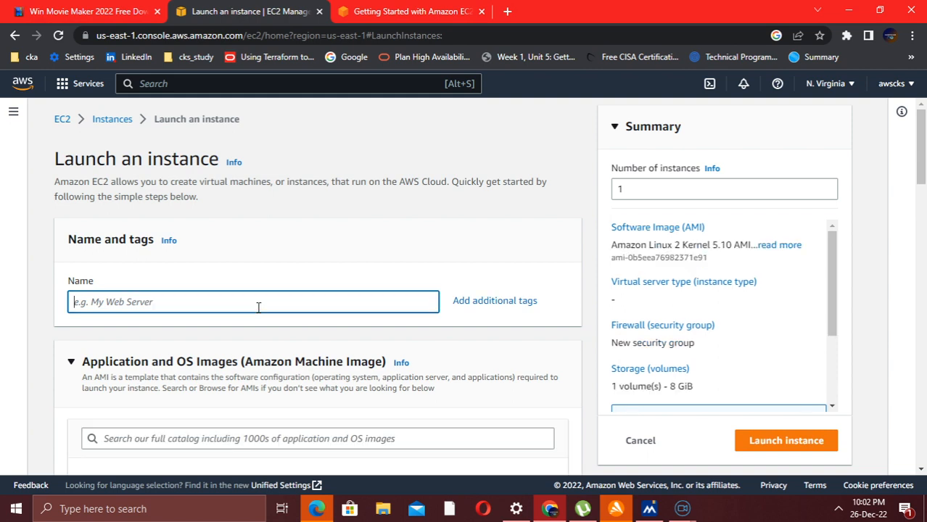
text(test)
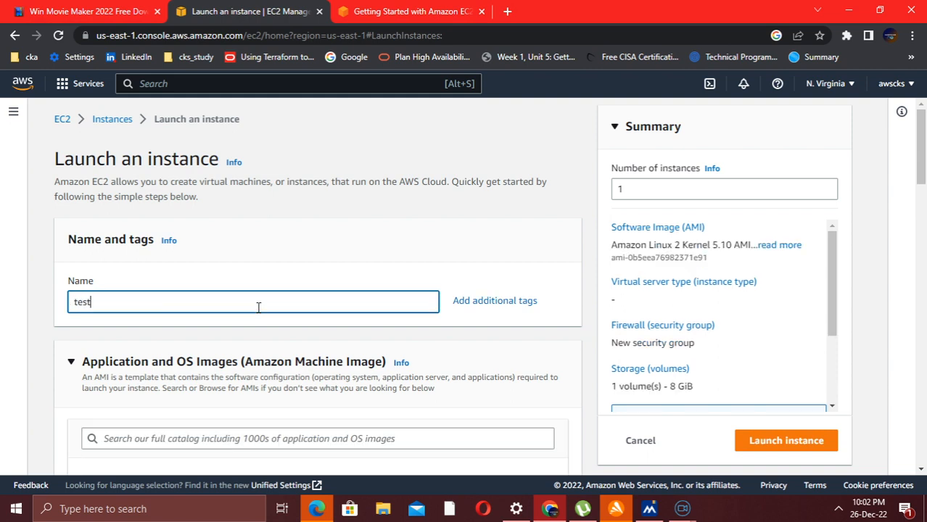
text( app)
click(414, 11)
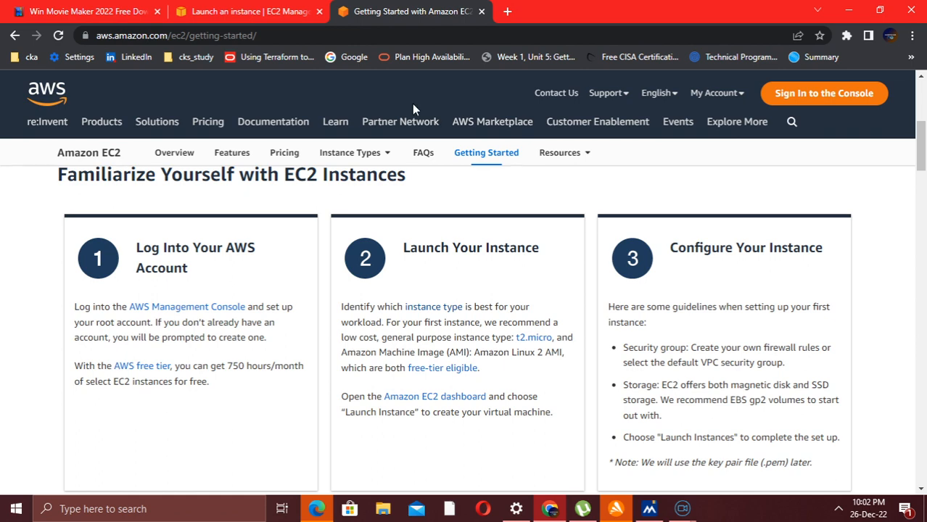
click(267, 16)
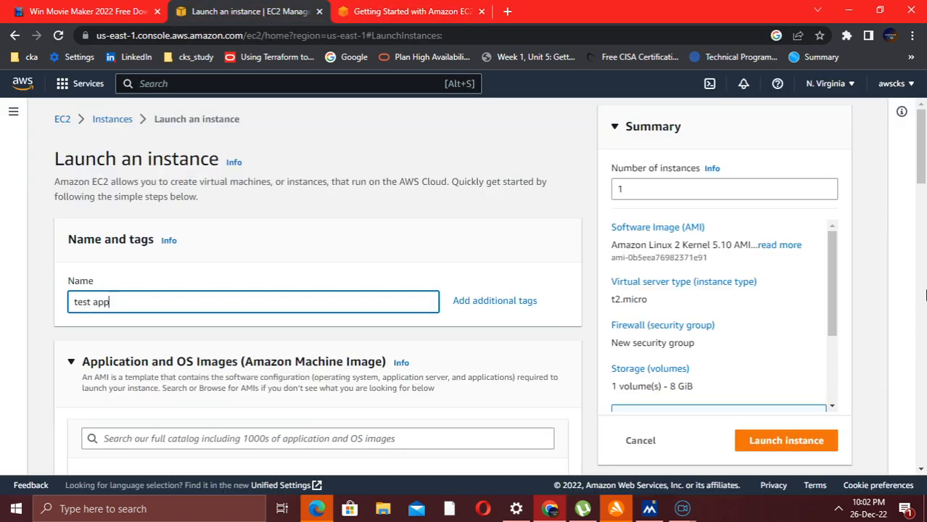
Review the launch form's machine image and instance type, and compare them with the getting-started guide's launch recommendations.
drag(923, 172, 924, 221)
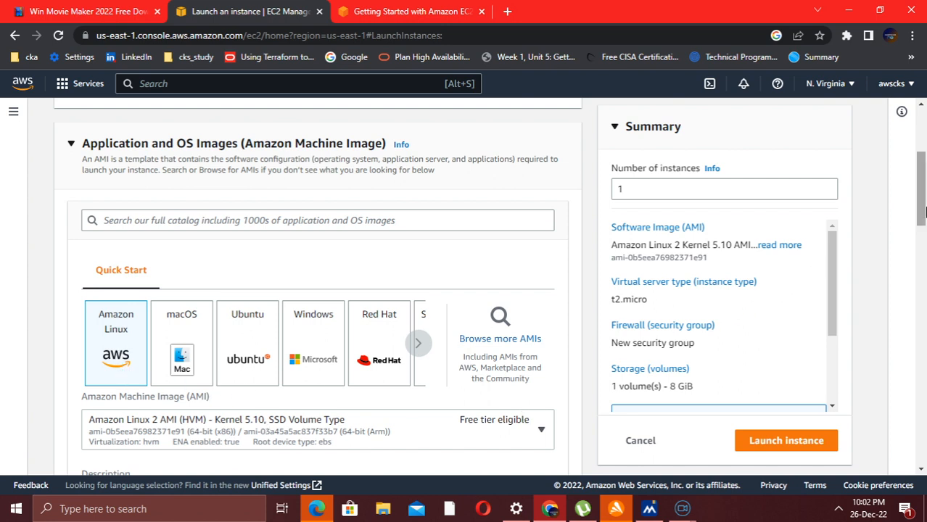
drag(922, 210, 922, 254)
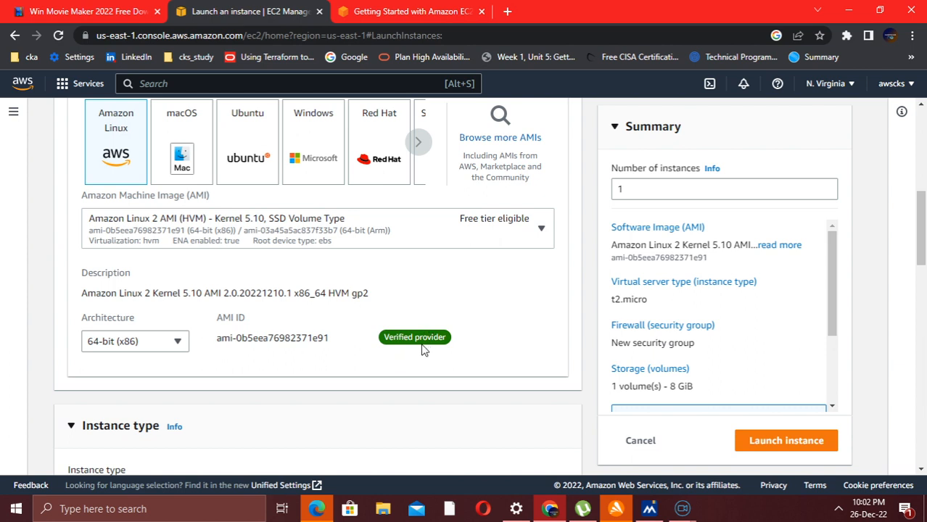
scroll(922, 222, down, 3)
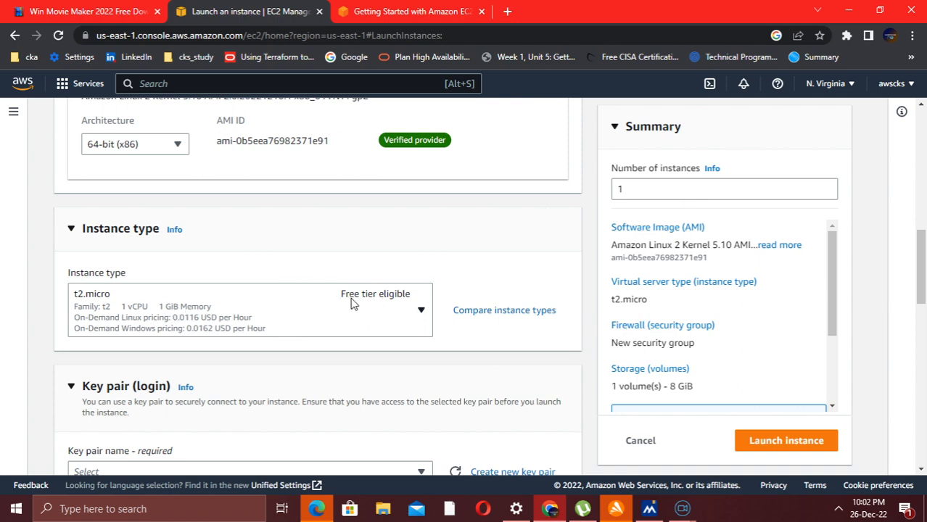
click(417, 13)
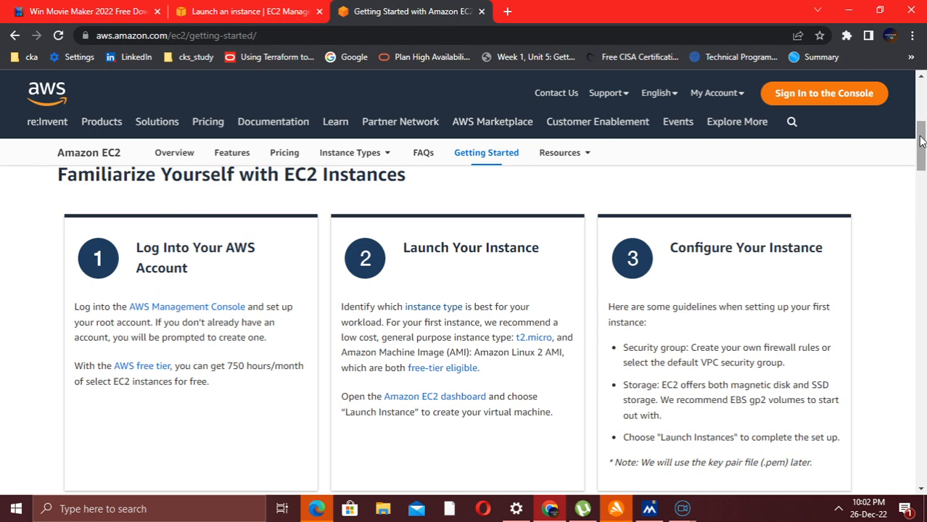
drag(921, 142, 922, 153)
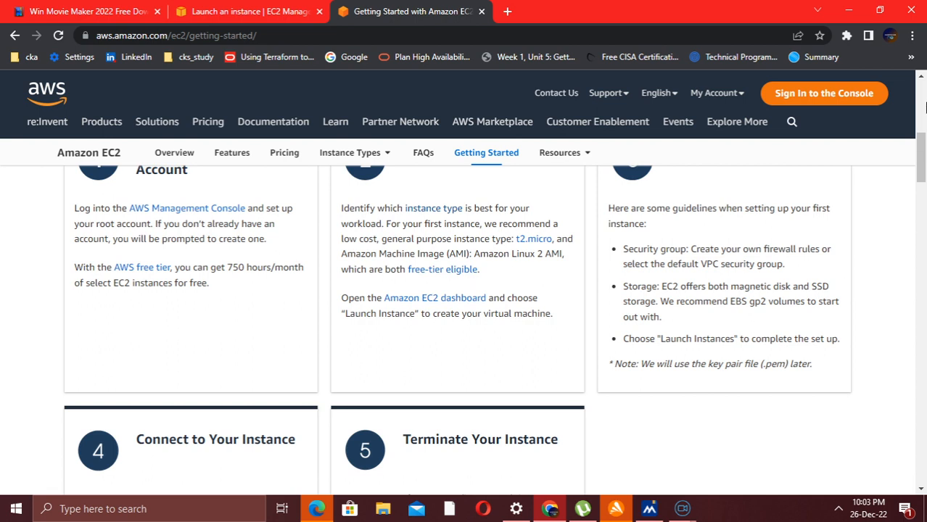
scroll(924, 148, up, 1)
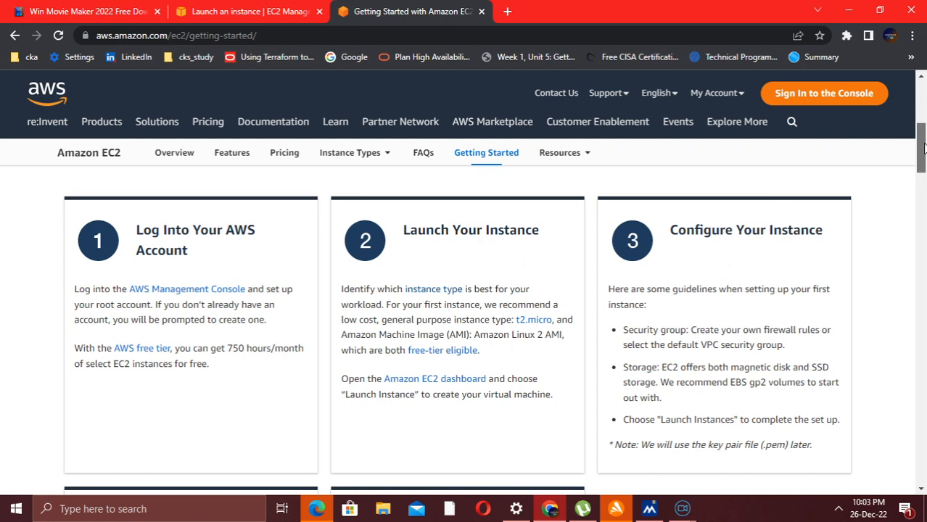
Set the instance's key pair option to "Proceed without a key pair (Not recommended)" in the launch form.
click(246, 12)
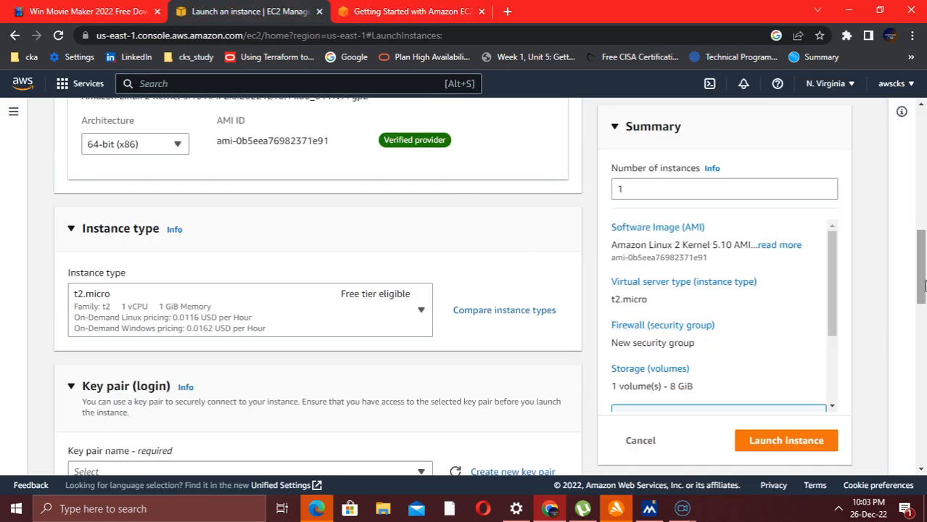
scroll(923, 312, down, 2)
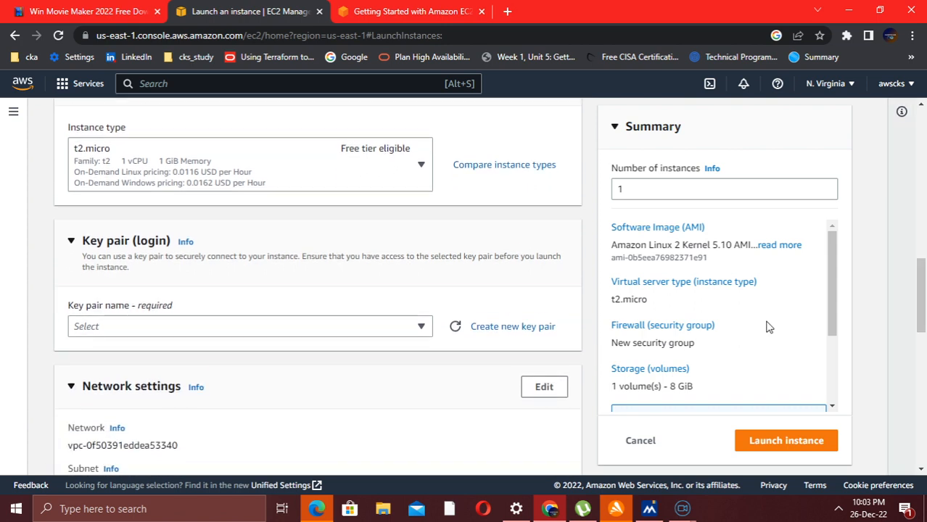
click(377, 330)
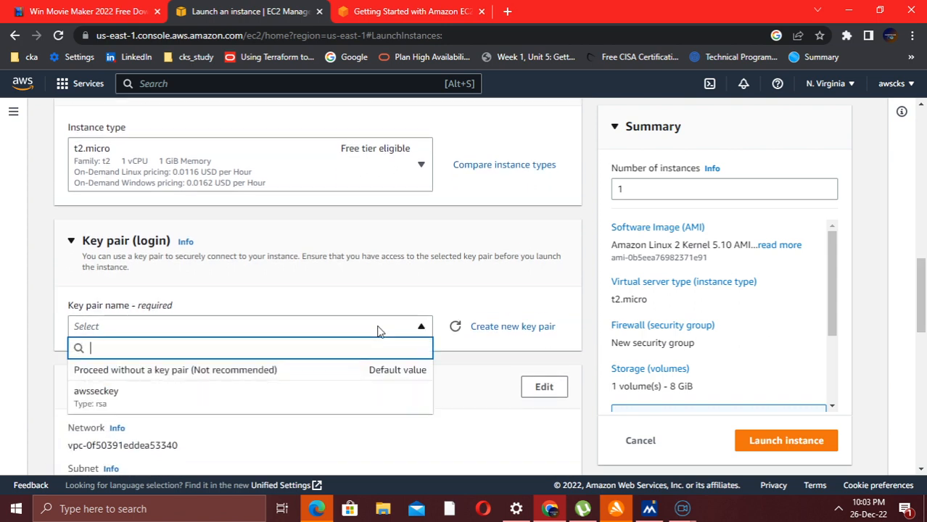
click(225, 372)
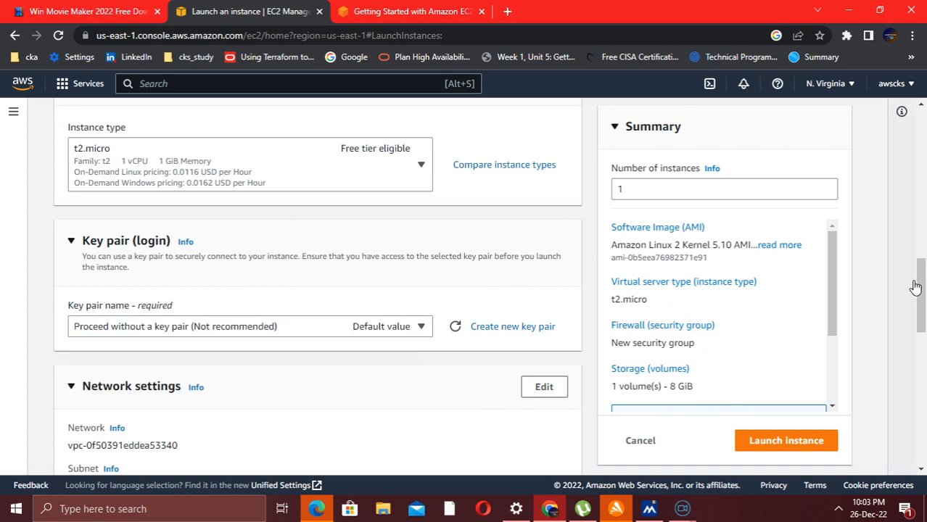
Check the network and storage settings against the guide's configuration advice, and launch the instance with the defaults.
drag(921, 284, 923, 396)
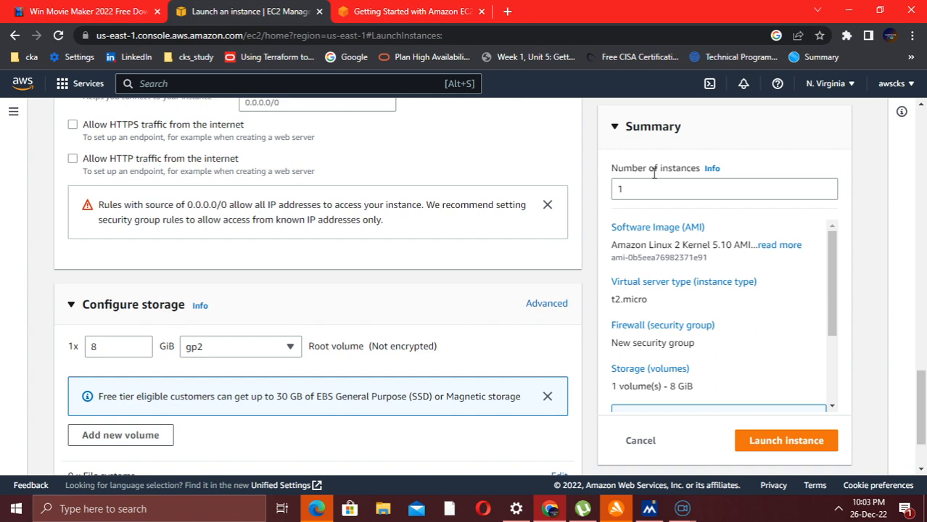
click(448, 13)
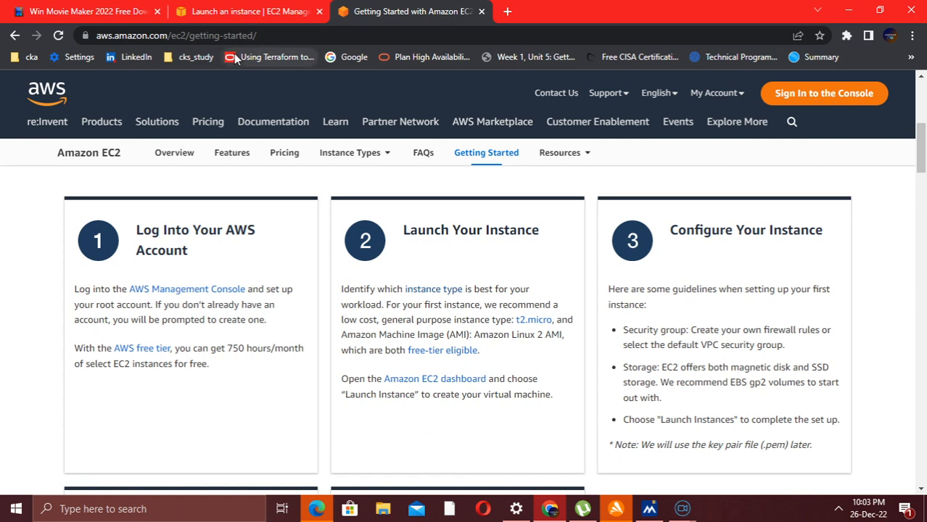
click(212, 17)
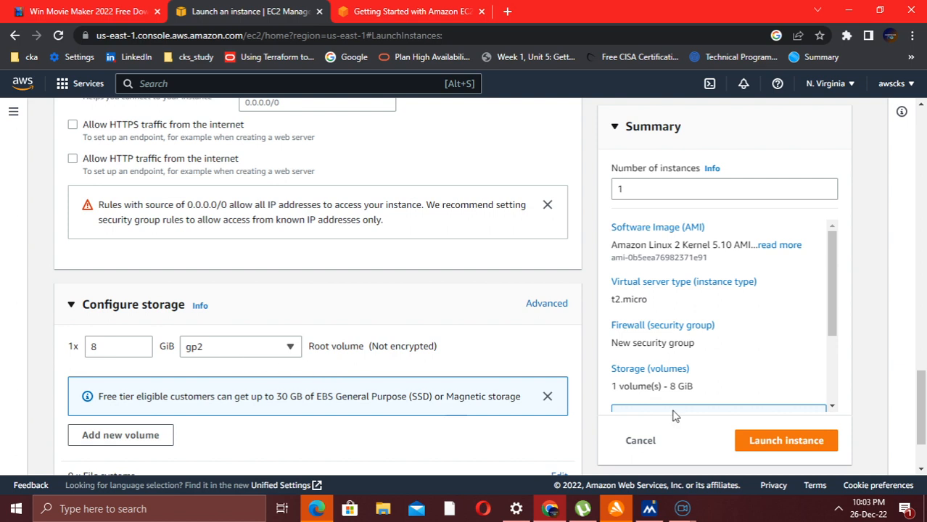
drag(922, 392, 922, 423)
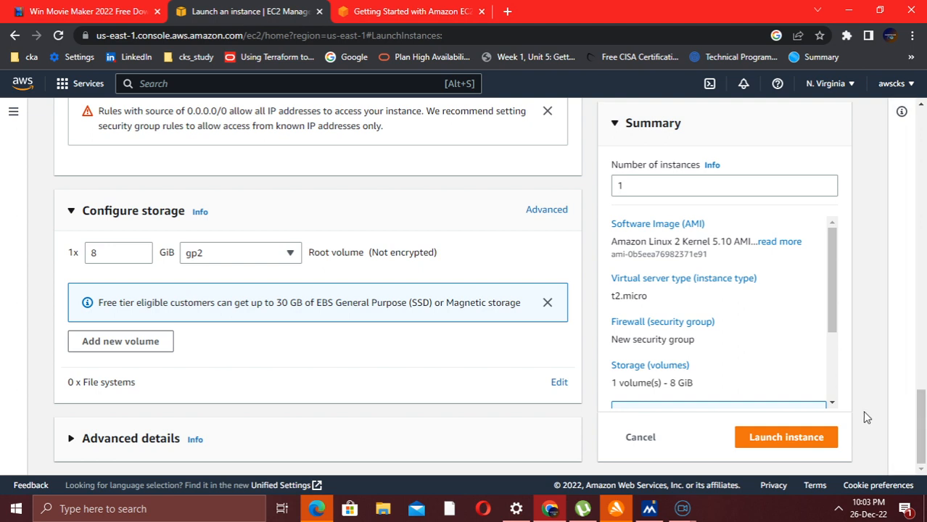
click(776, 441)
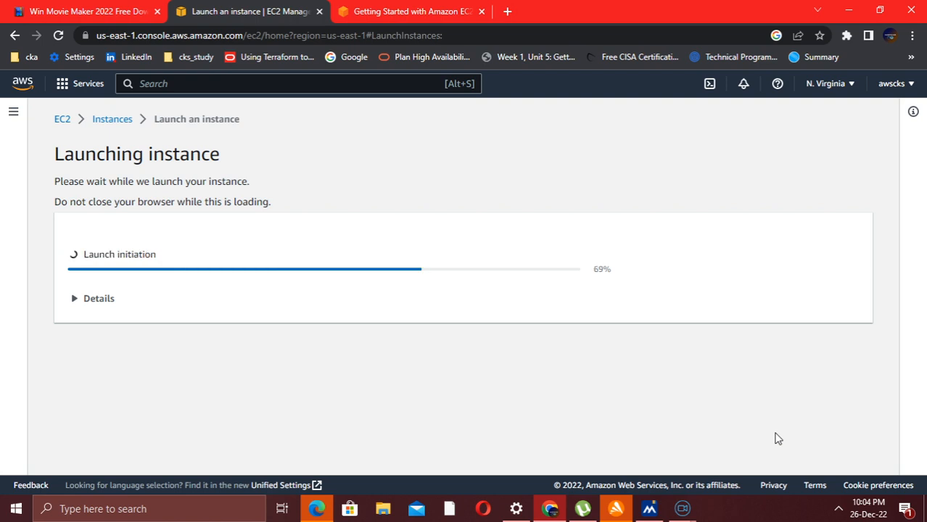
Read the getting-started guide's steps for connecting to and terminating an instance.
click(384, 13)
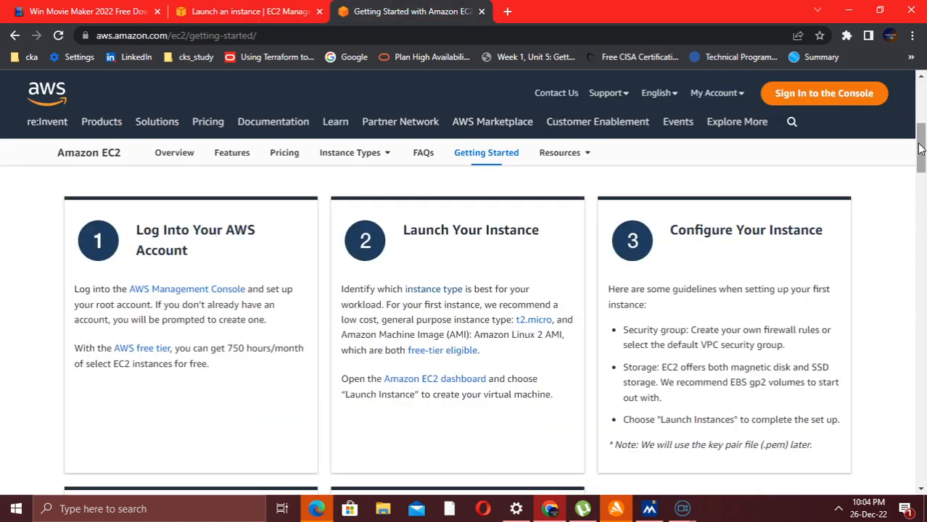
drag(922, 149, 925, 187)
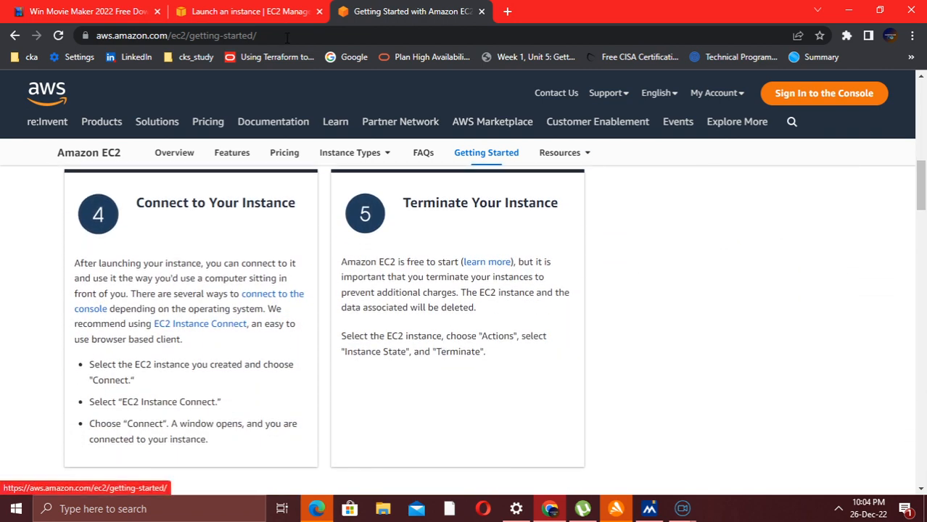
Open the EC2 instances list from the launch confirmation and refresh it to check the test app instance's state.
click(252, 12)
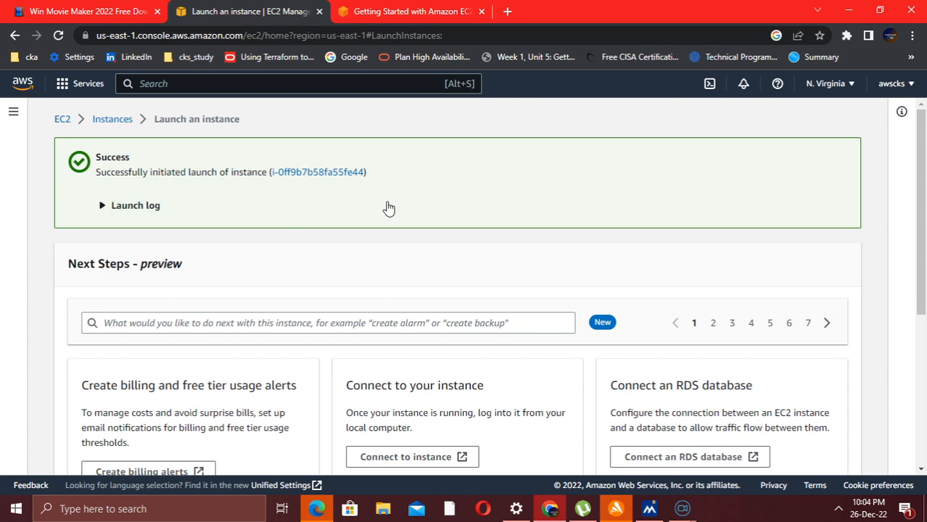
click(111, 120)
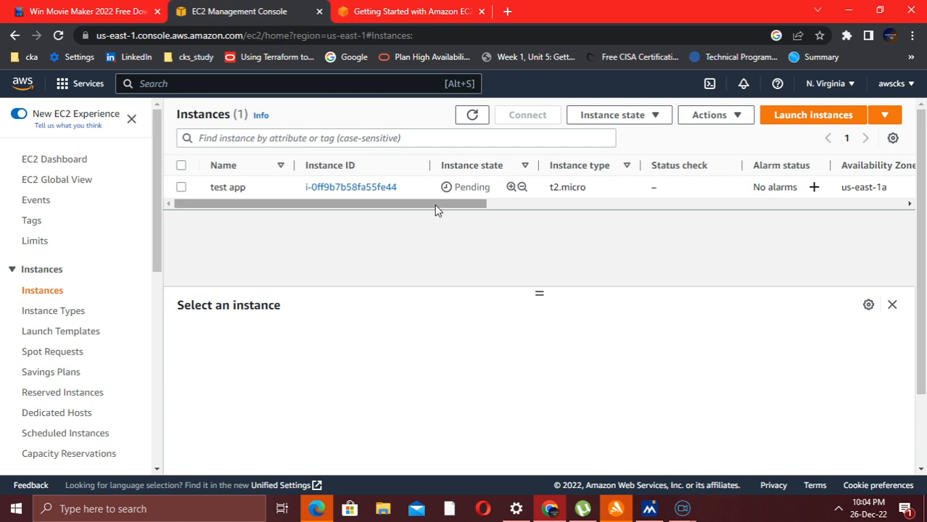
drag(448, 203, 404, 199)
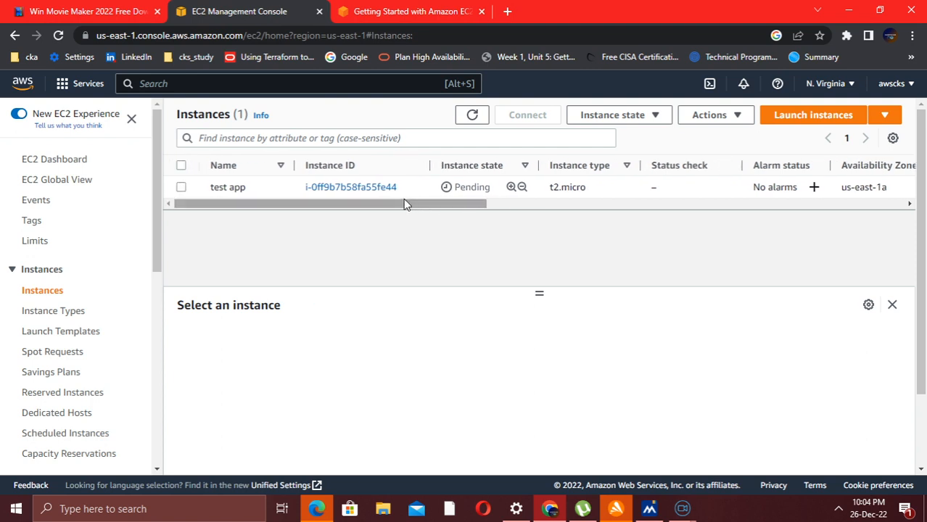
click(58, 36)
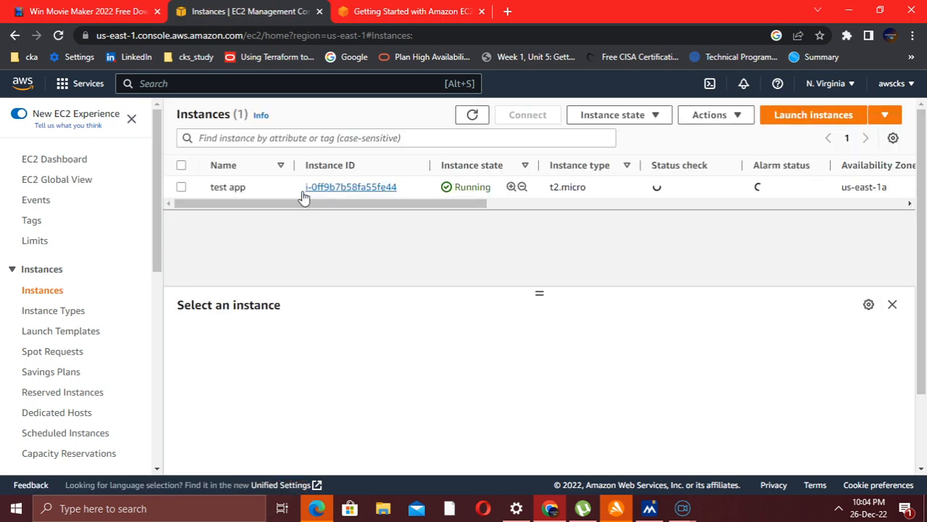
Check the guide's connection instructions, and connect to the test app instance through EC2 Instance Connect with the default user name ec2-user.
click(379, 15)
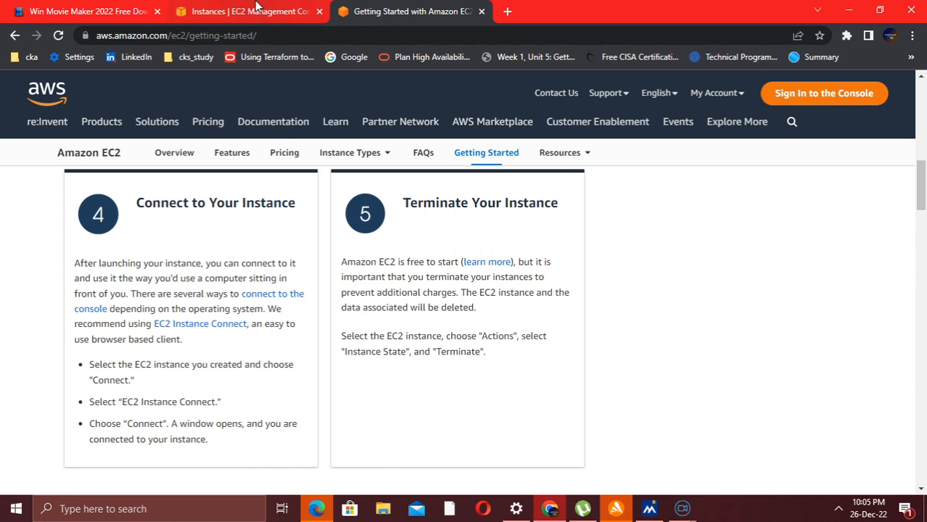
click(256, 11)
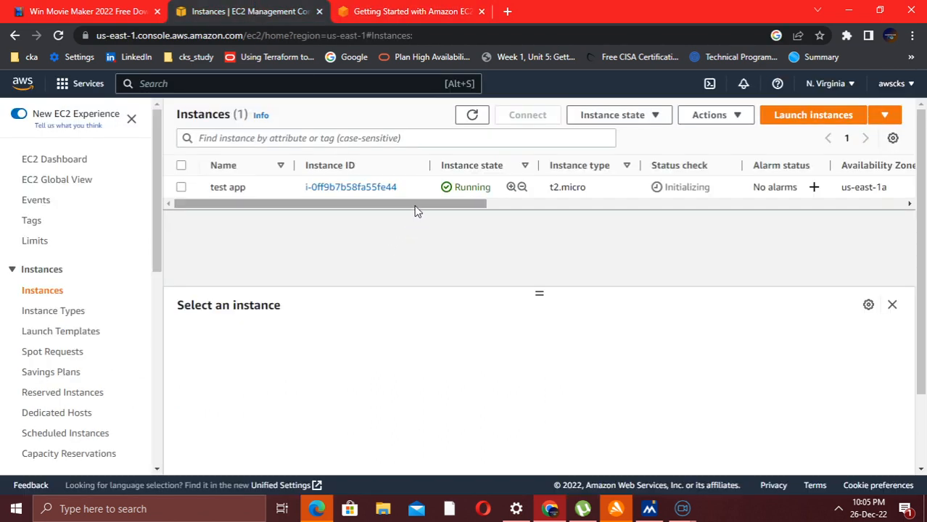
click(182, 188)
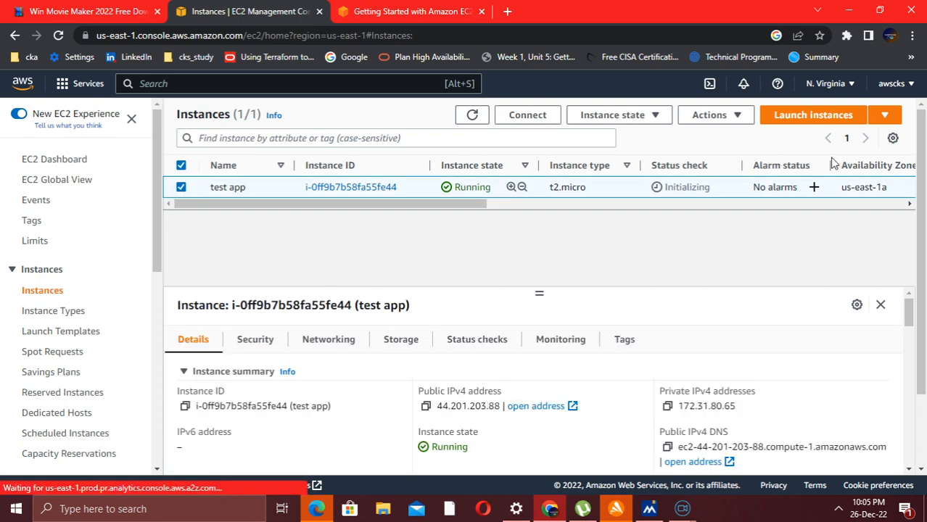
click(886, 116)
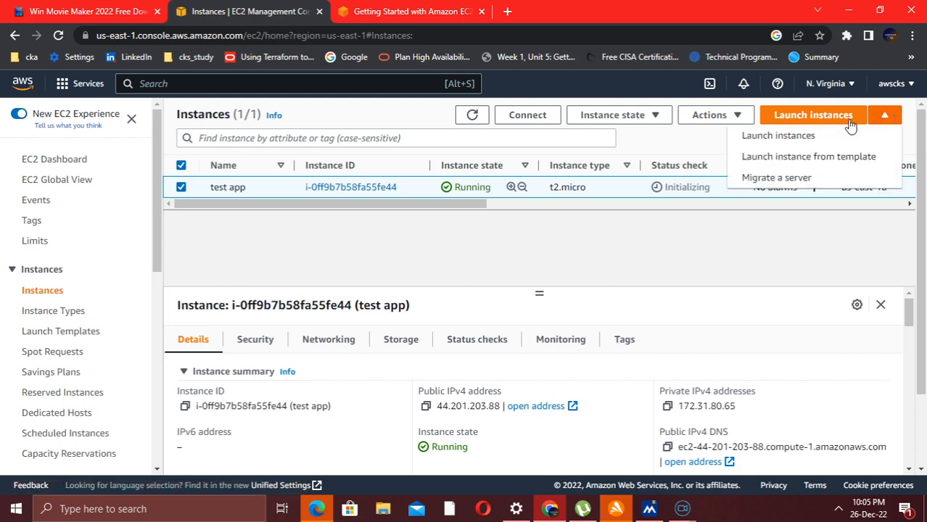
click(731, 117)
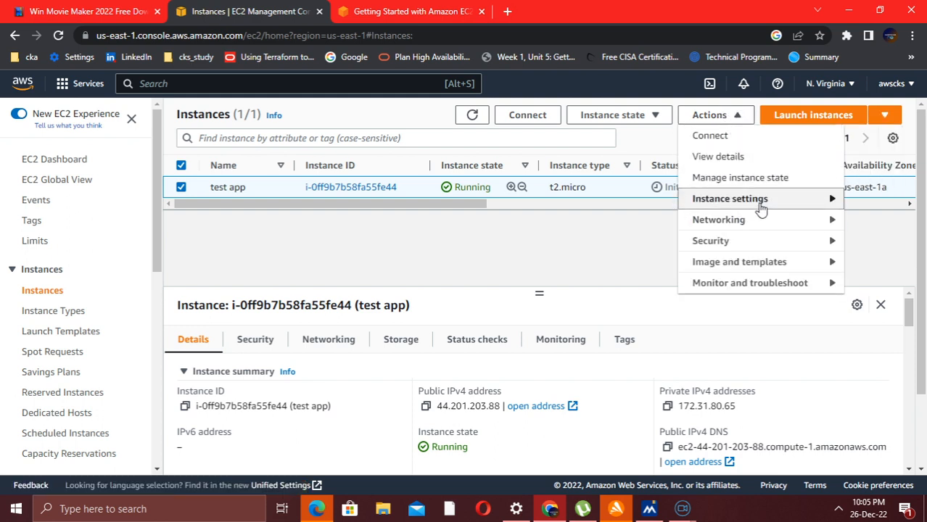
mouse_move(764, 206)
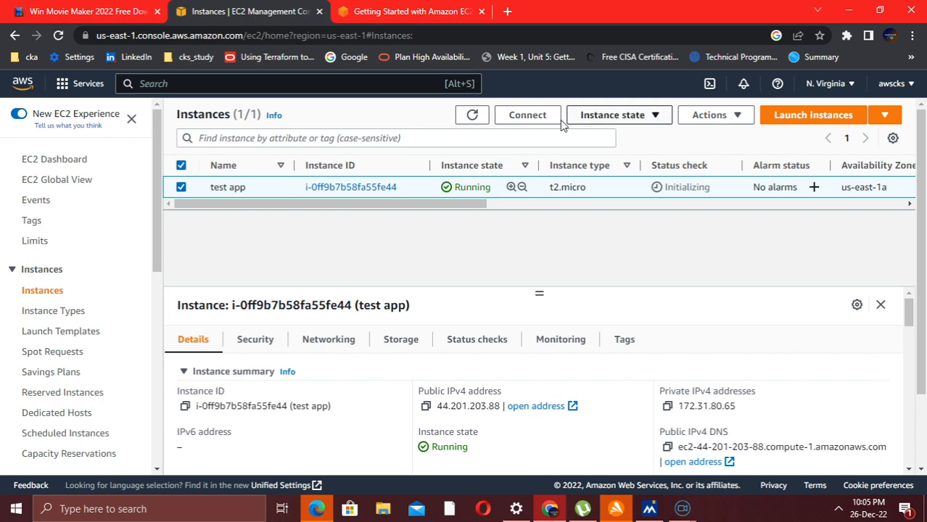
click(535, 122)
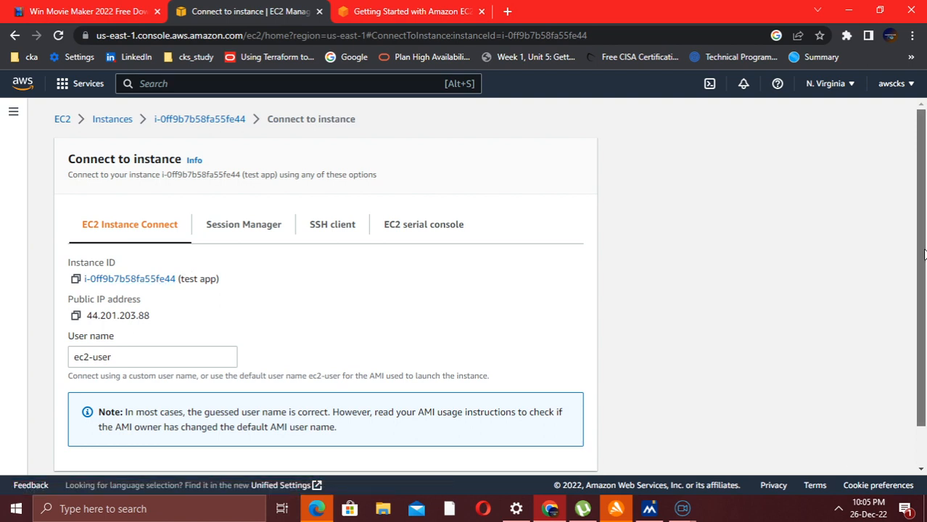
scroll(924, 321, down, 2)
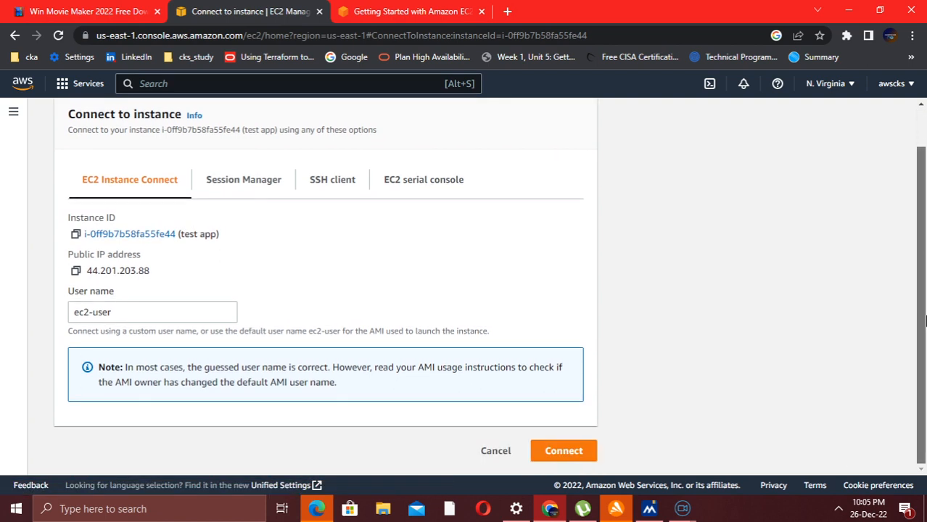
click(564, 452)
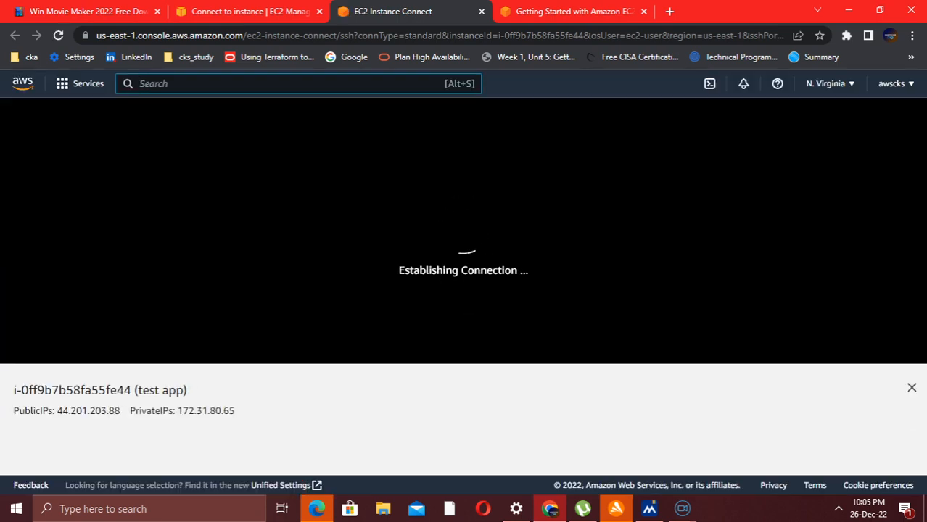
Run the date and ifconfig -a commands in the test app instance's EC2 Instance Connect terminal.
click(541, 15)
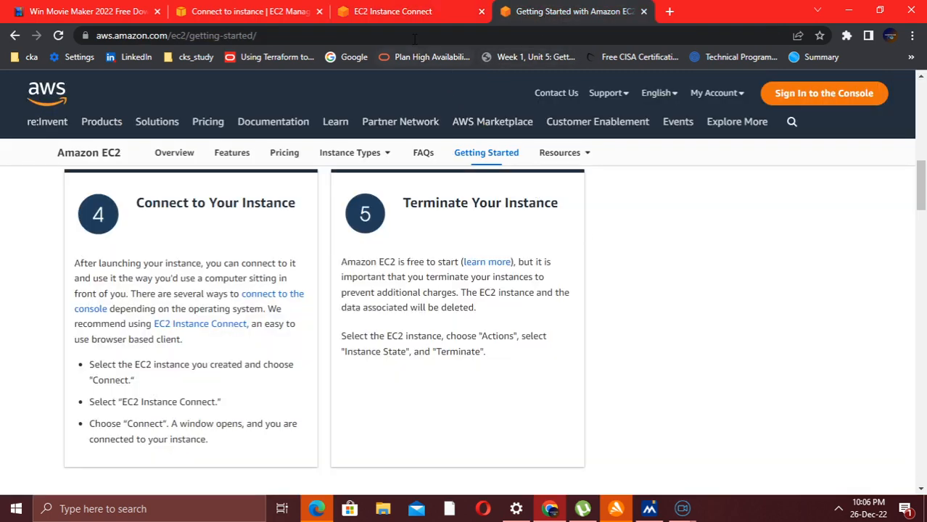
click(398, 12)
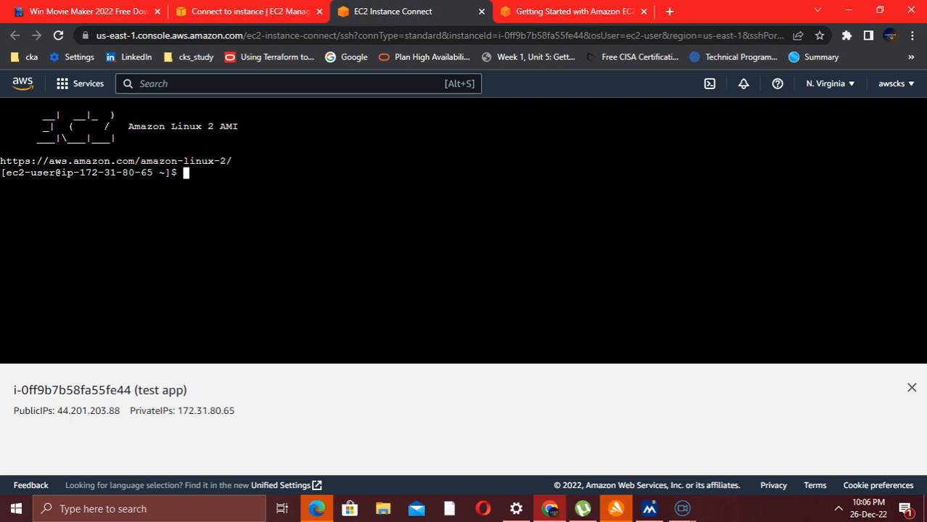
key(Return)
key(Return)
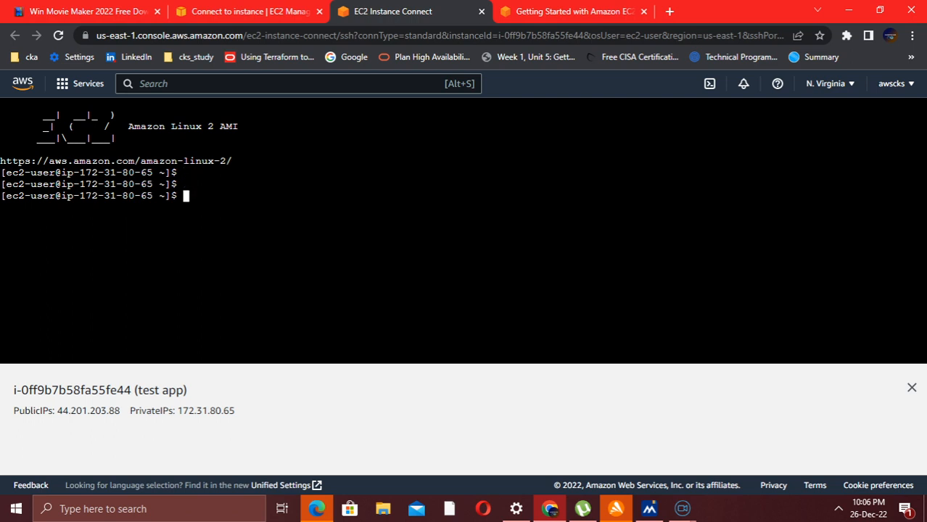
text(date)
key(Return)
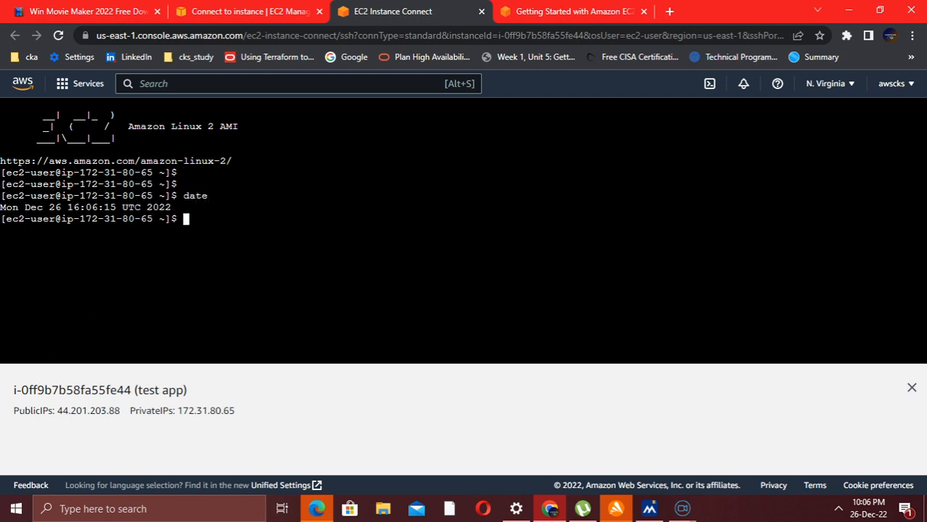
text(ifconfig -a)
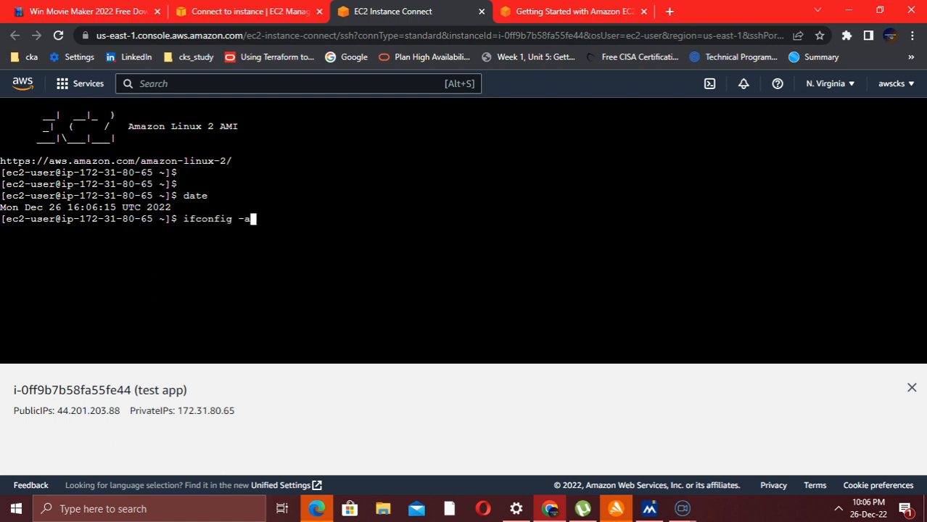
key(Return)
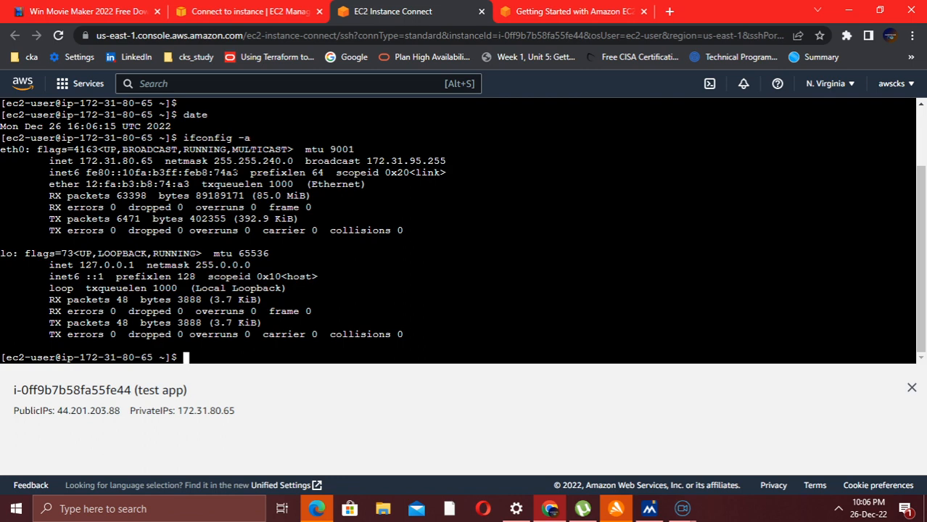
Check the guide's termination instructions, and terminate the test app instance from the EC2 instances list.
click(573, 11)
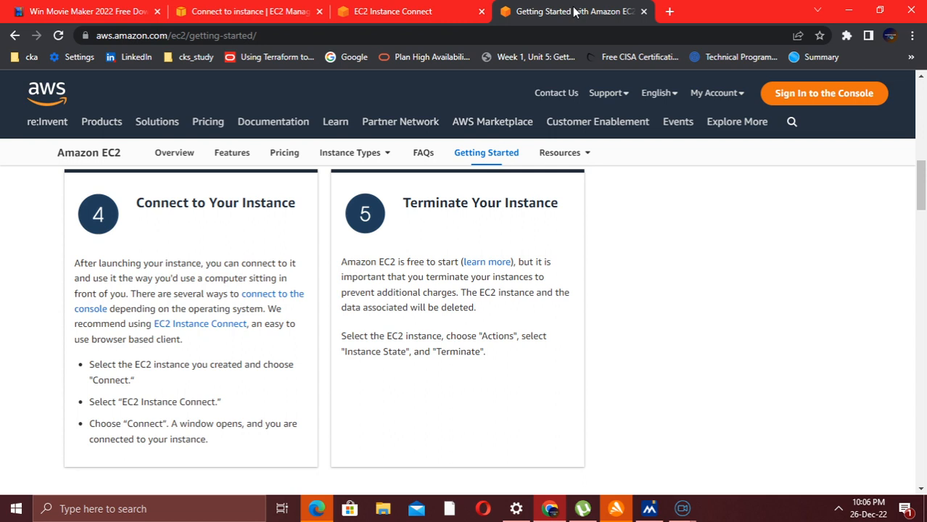
click(203, 12)
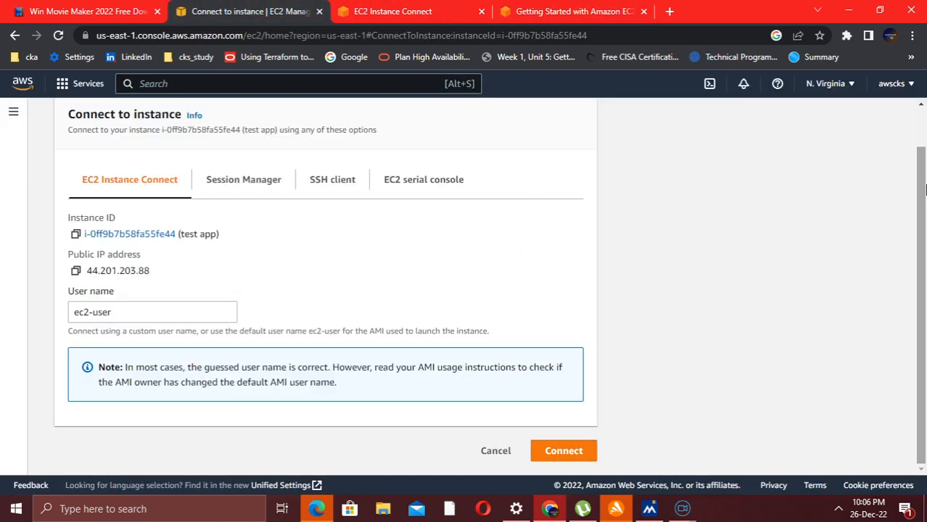
drag(924, 188, 923, 53)
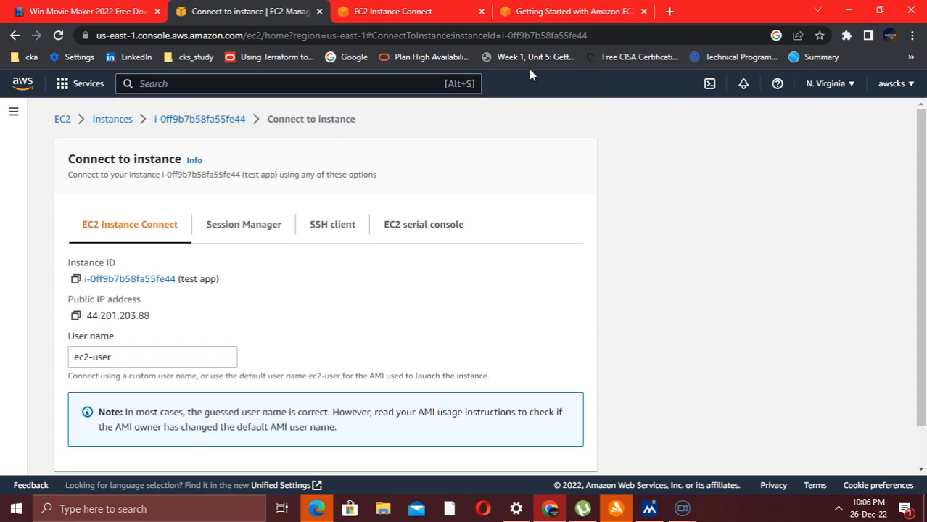
click(123, 123)
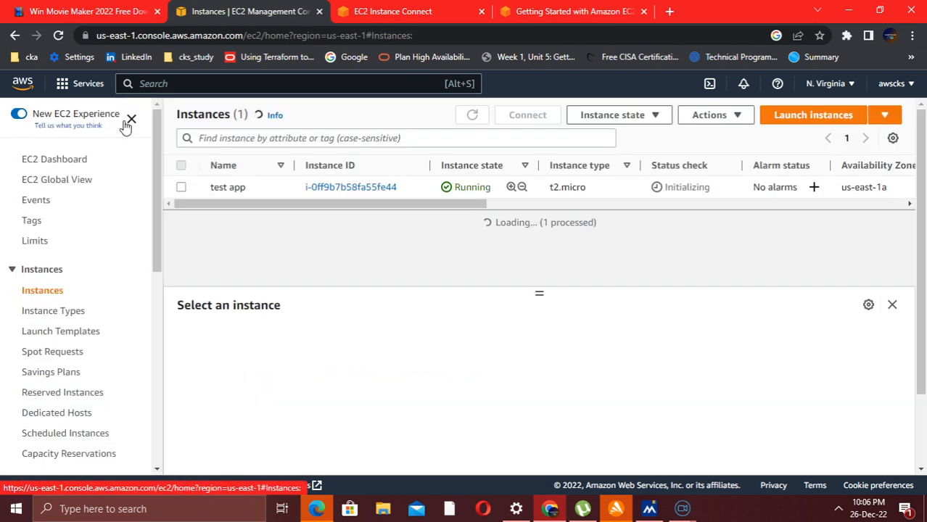
click(182, 190)
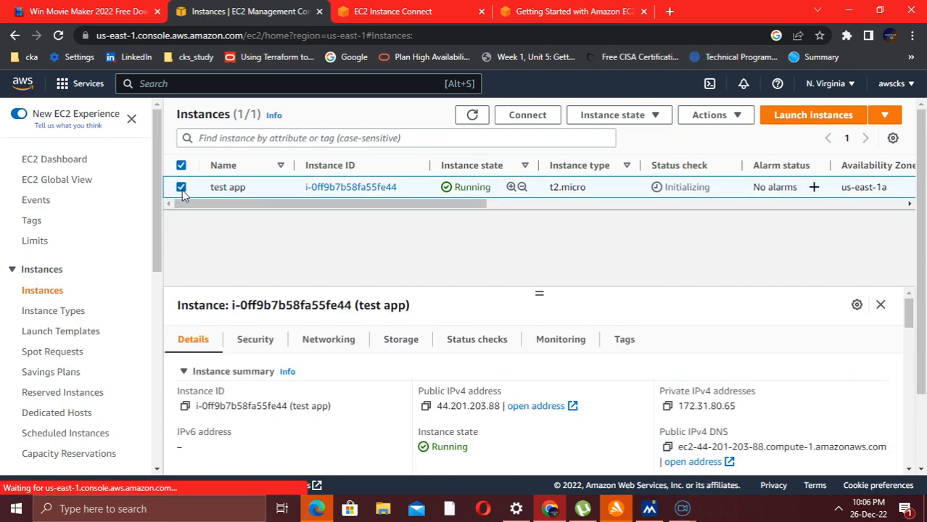
click(646, 121)
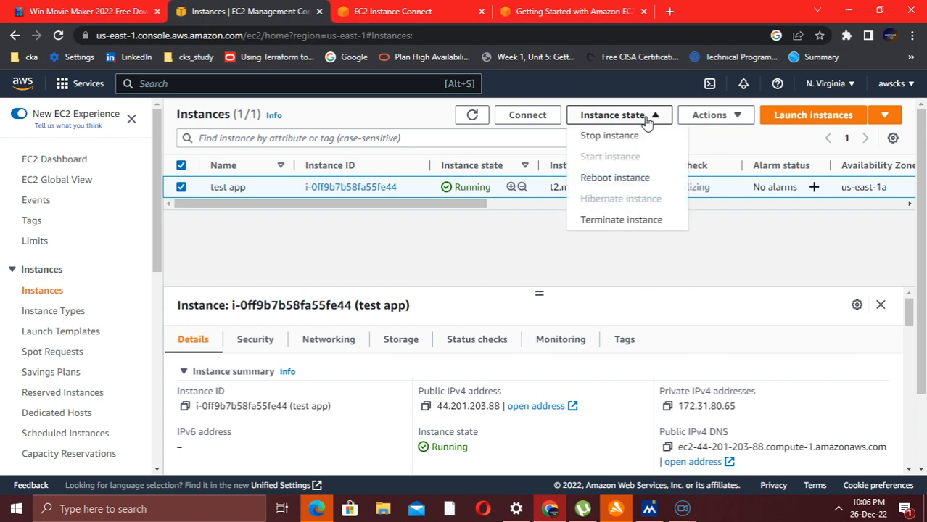
click(621, 222)
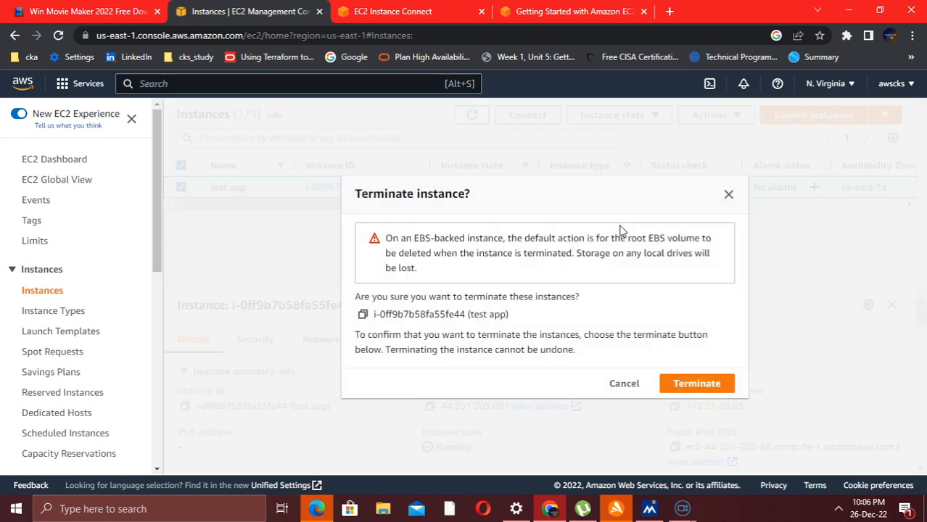
click(683, 391)
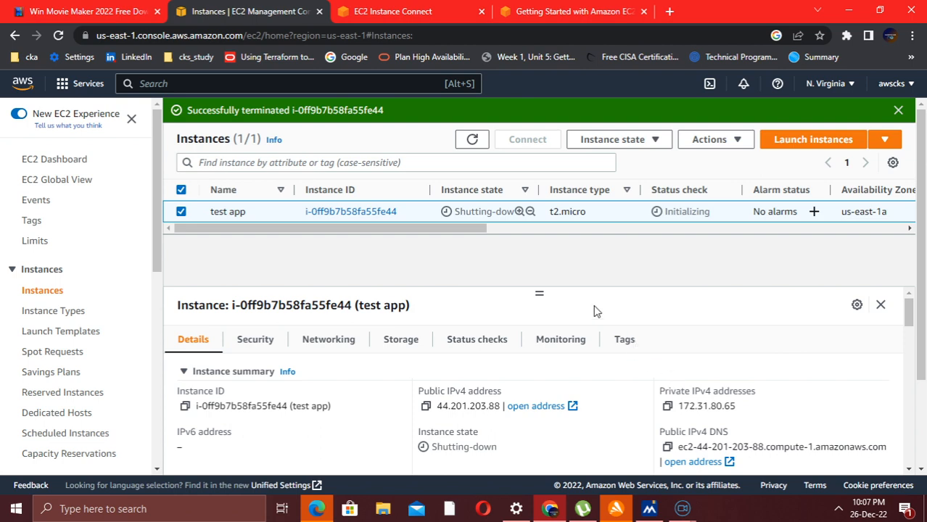
Review the getting-started guide's five steps, from logging into the AWS account to terminating the instance.
click(556, 11)
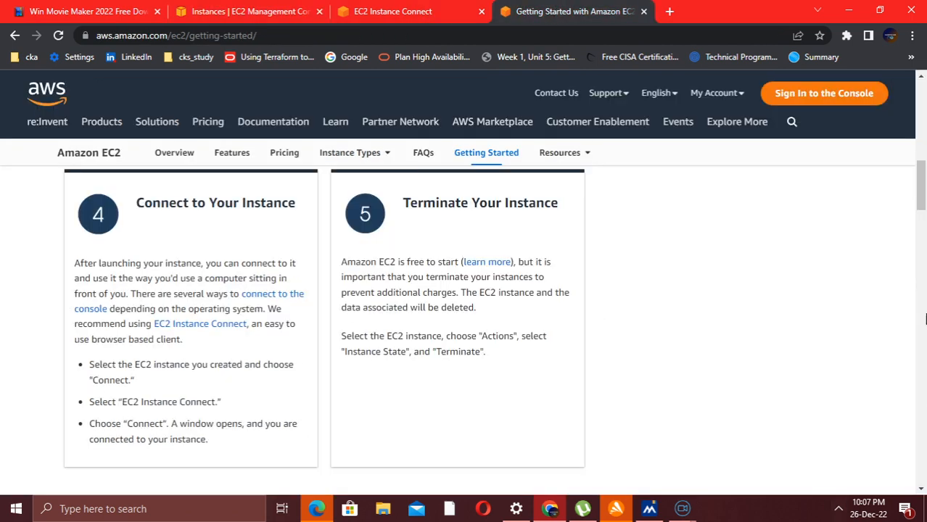
drag(919, 190, 920, 143)
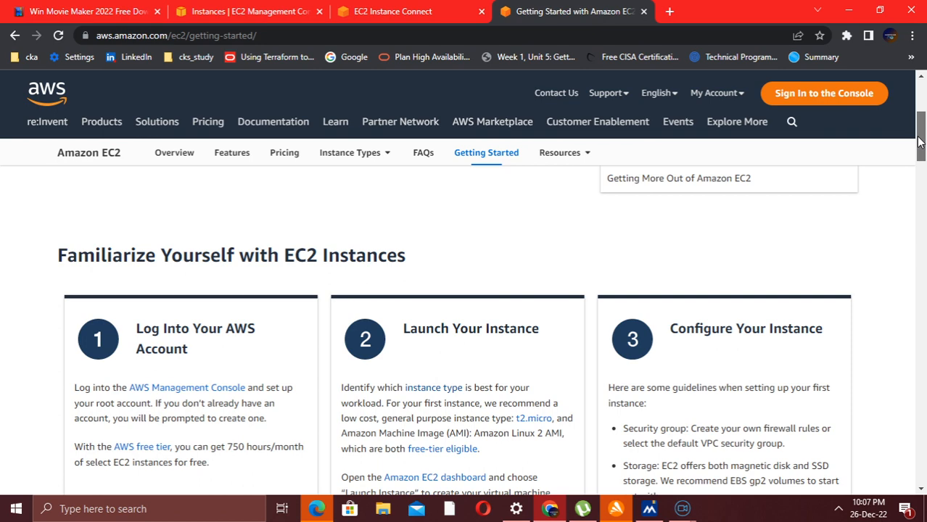
scroll(607, 484, down, 6)
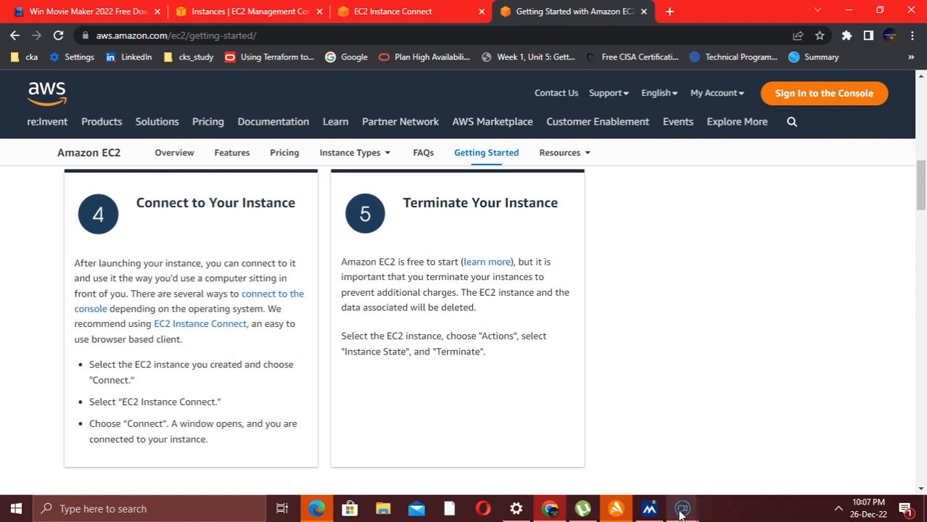
mouse_move(681, 512)
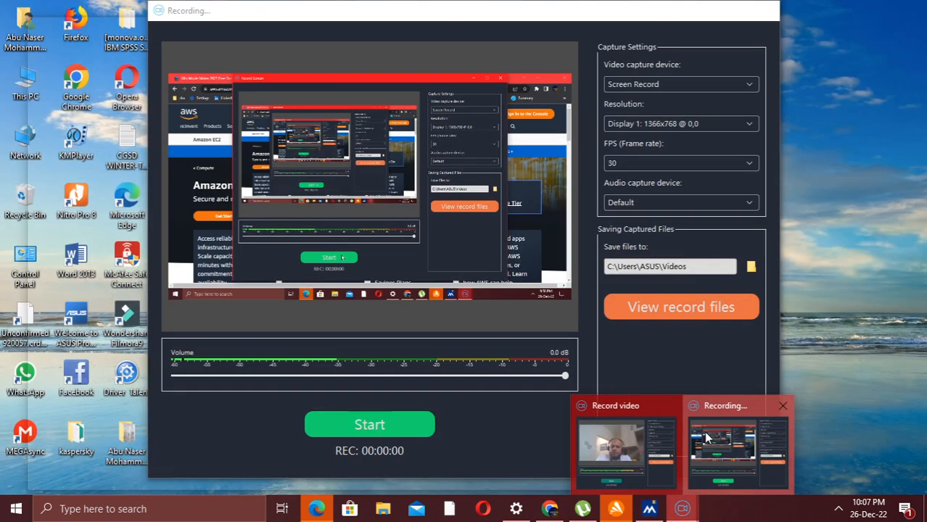
click(707, 437)
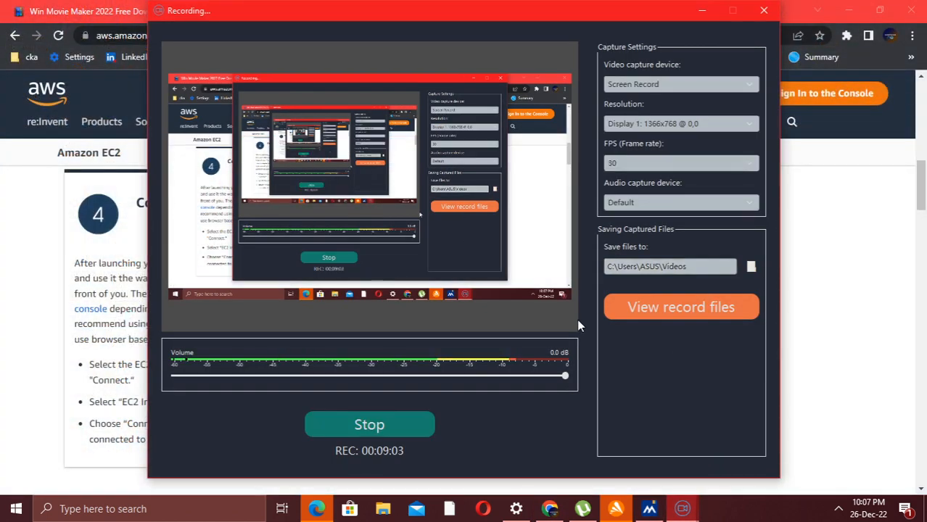